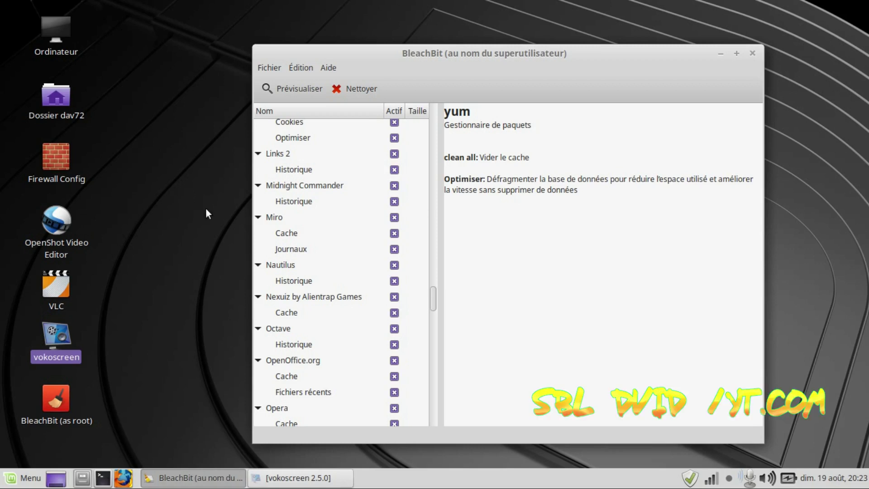
- Maximize the BleachBit window so it fills the screen
left_click(53, 405)
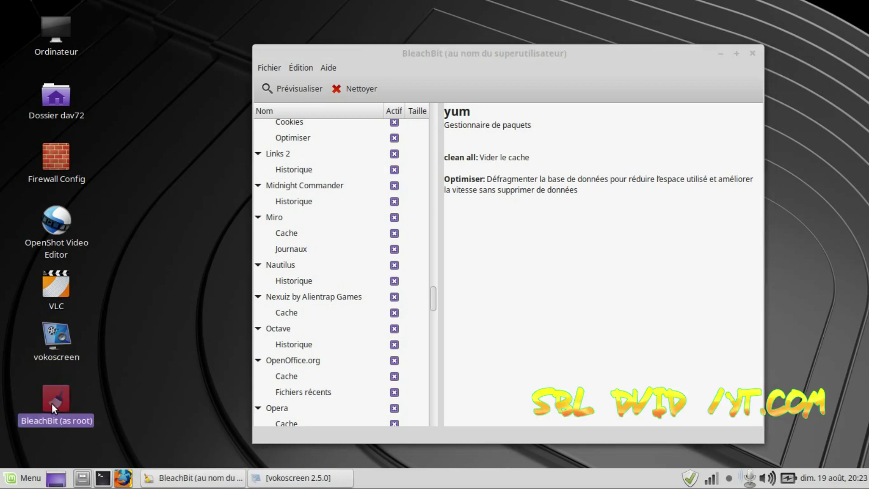
left_click(156, 356)
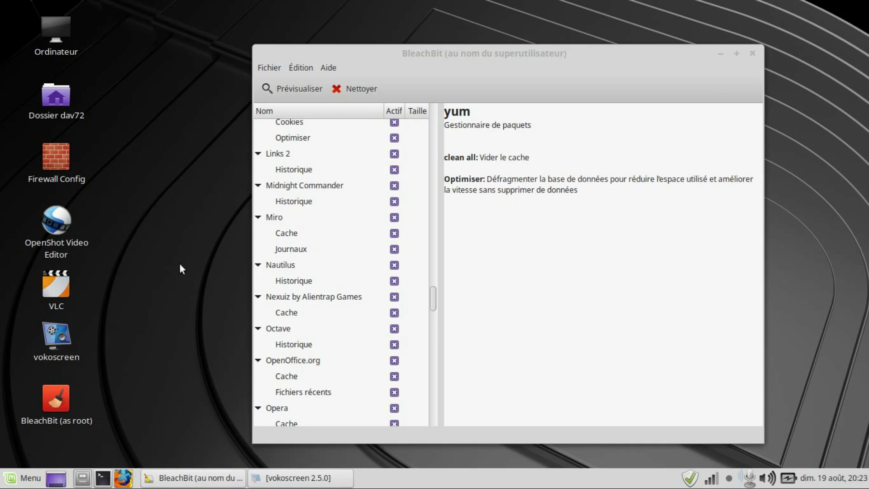
left_click_drag(648, 57, 601, 31)
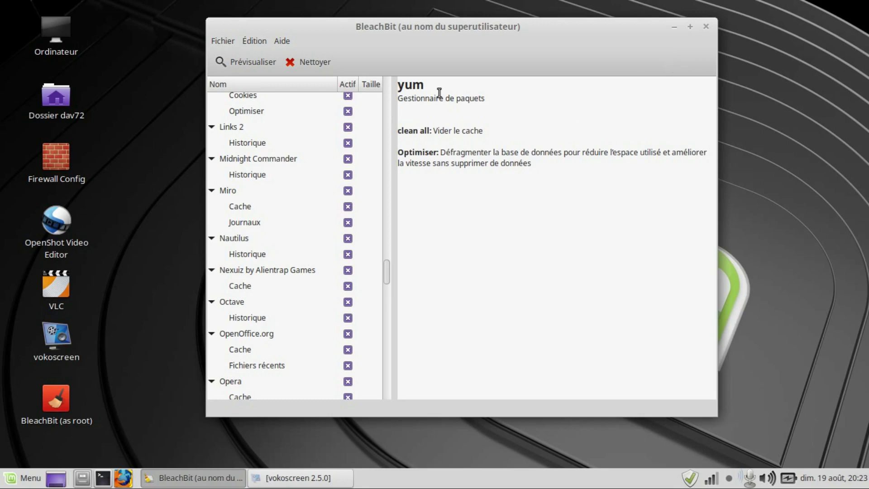
left_click(691, 27)
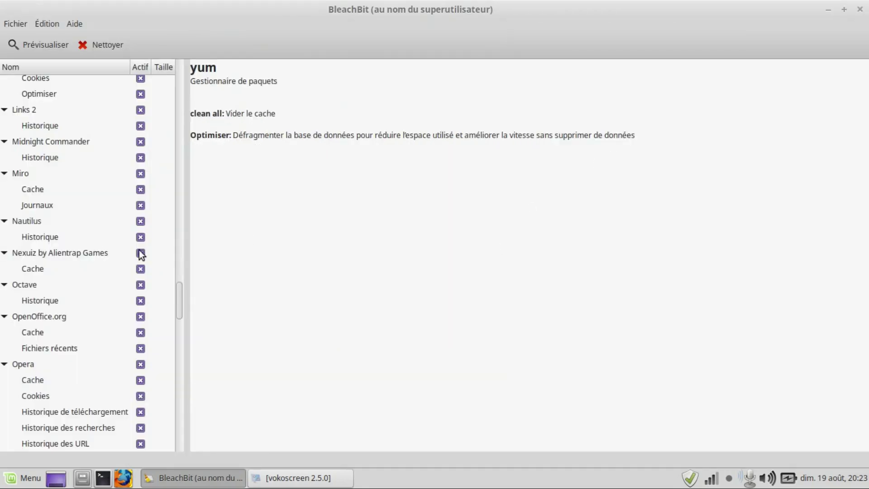
- Return to the start of the cleaner list, then view the general settings in the preferences and close them
left_click_drag(178, 300, 183, 72)
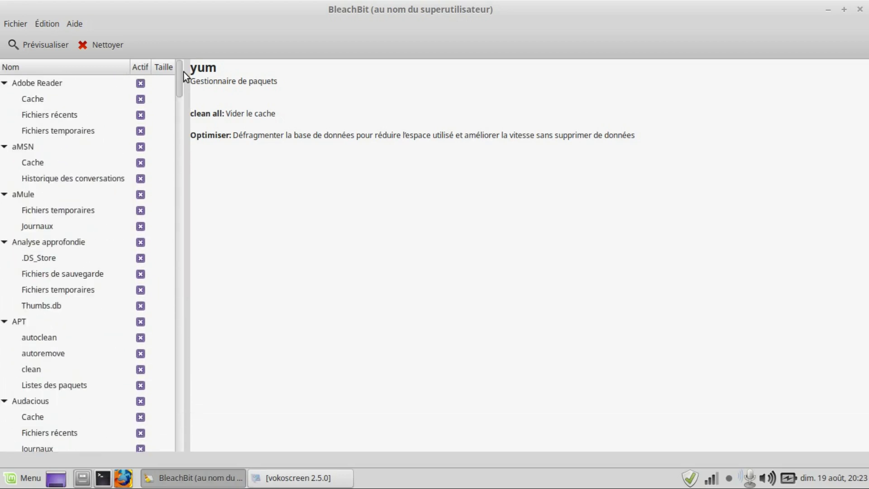
left_click(49, 24)
left_click(58, 44)
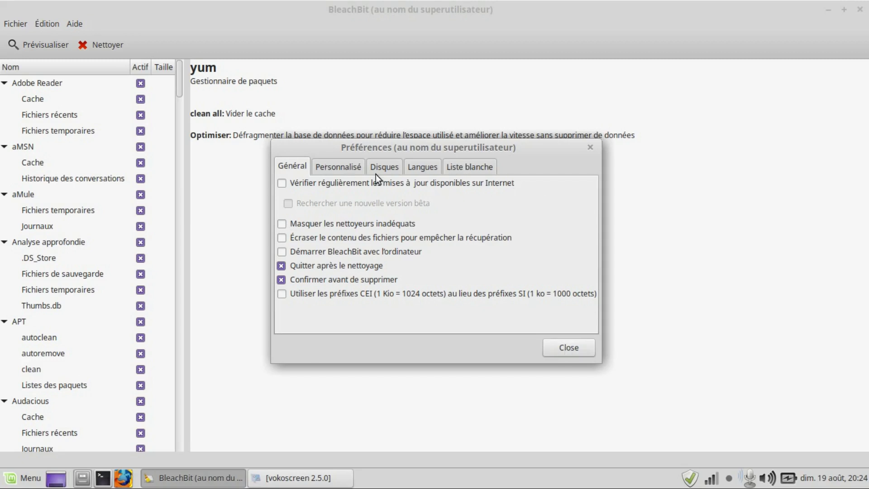
left_click(563, 349)
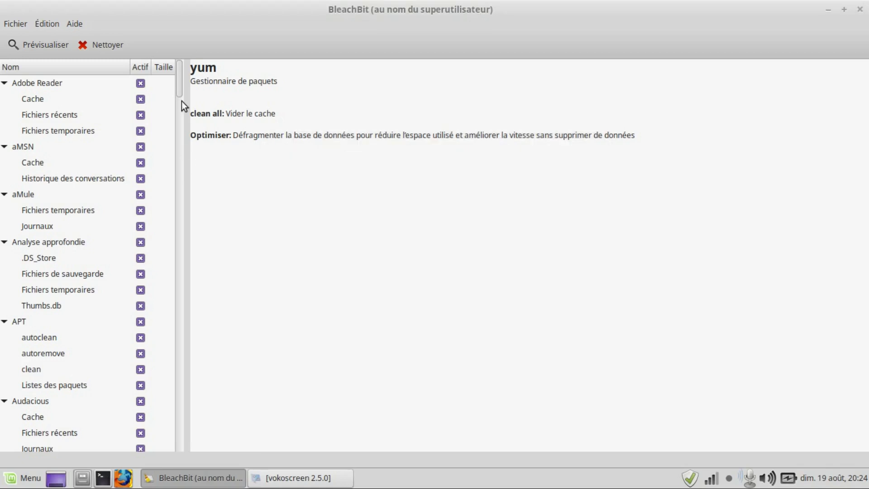
- Look through the whole list of cleaners, from Adobe Reader past Système, checking which options are enabled, and return to its beginning
mouse_move(180, 93)
left_mouse_down()
mouse_move(180, 185)
mouse_move(180, 94)
left_mouse_up()
scroll(141, 247, "down", 1)
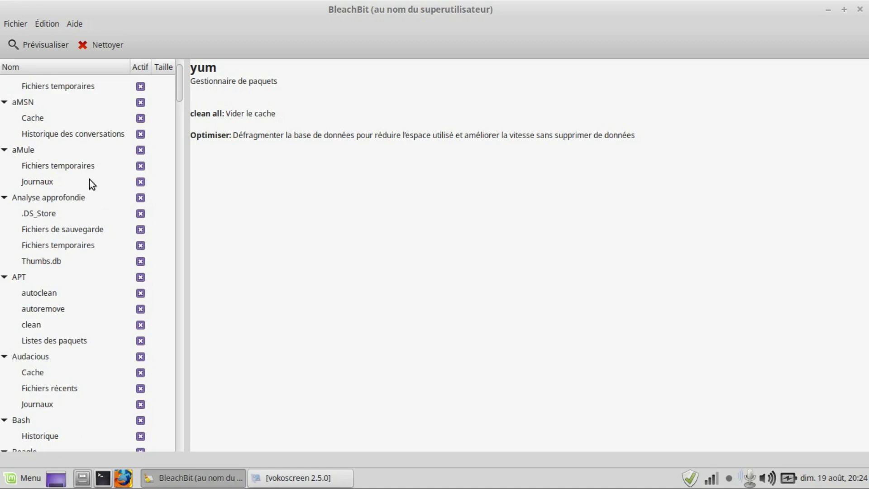
scroll(88, 235, "down", 4)
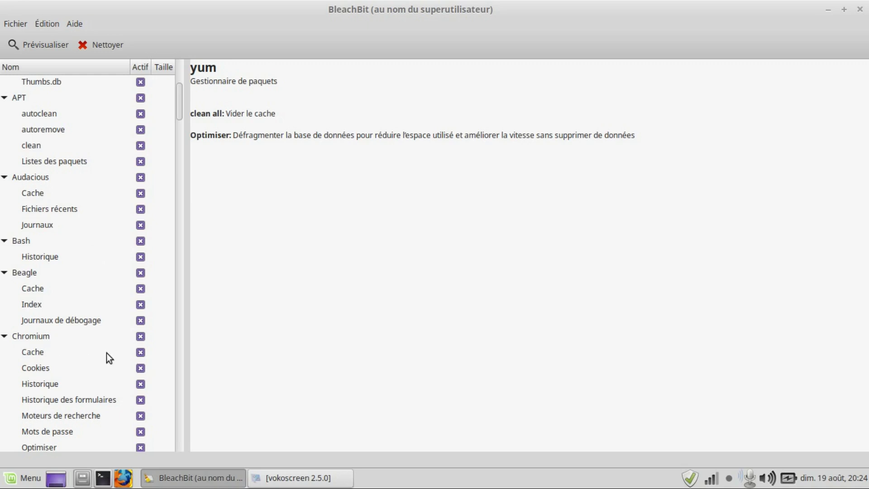
scroll(113, 287, "up", 3)
scroll(114, 289, "down", 8)
scroll(113, 288, "down", 3)
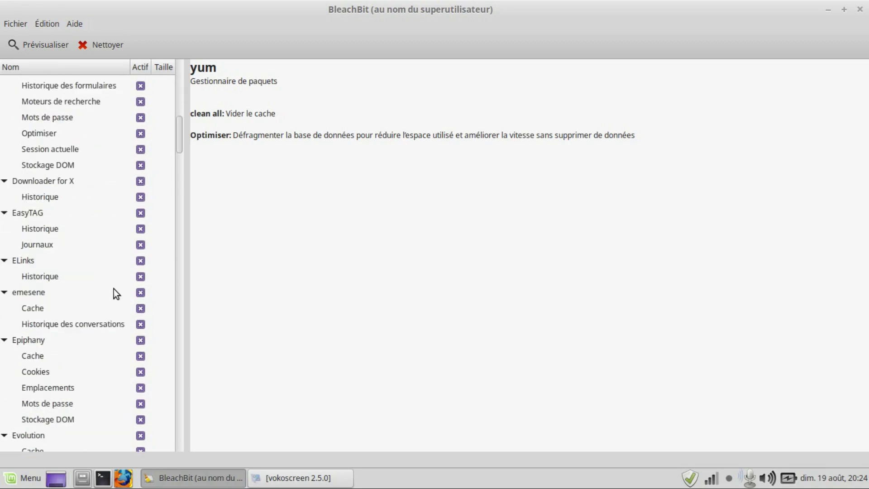
scroll(113, 289, "down", 6)
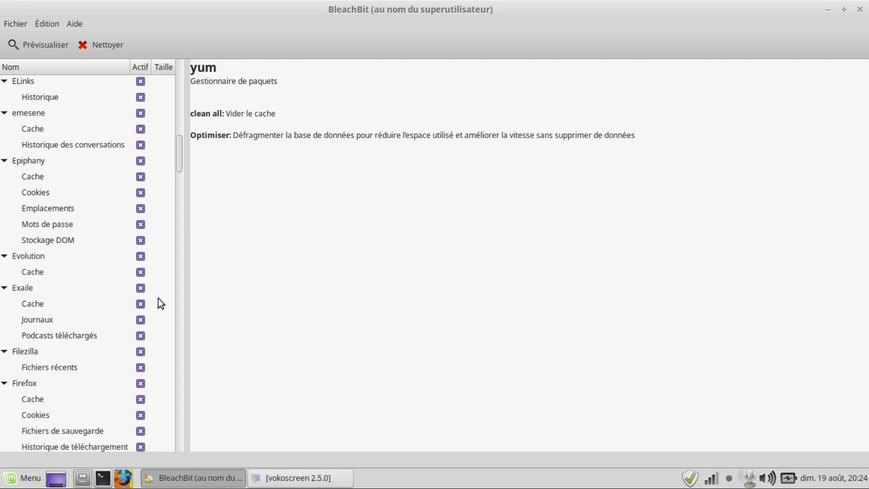
scroll(159, 330, "down", 3)
scroll(159, 330, "down", 15)
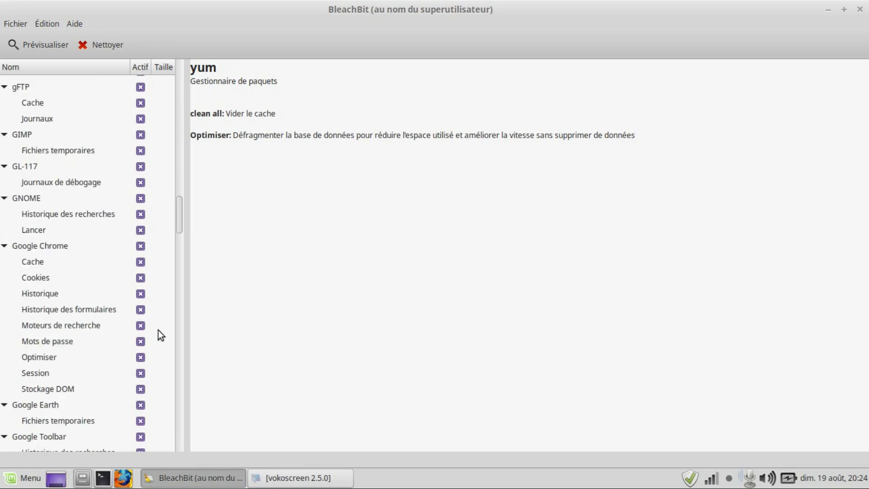
scroll(158, 330, "down", 15)
scroll(159, 330, "down", 20)
scroll(158, 334, "down", 9)
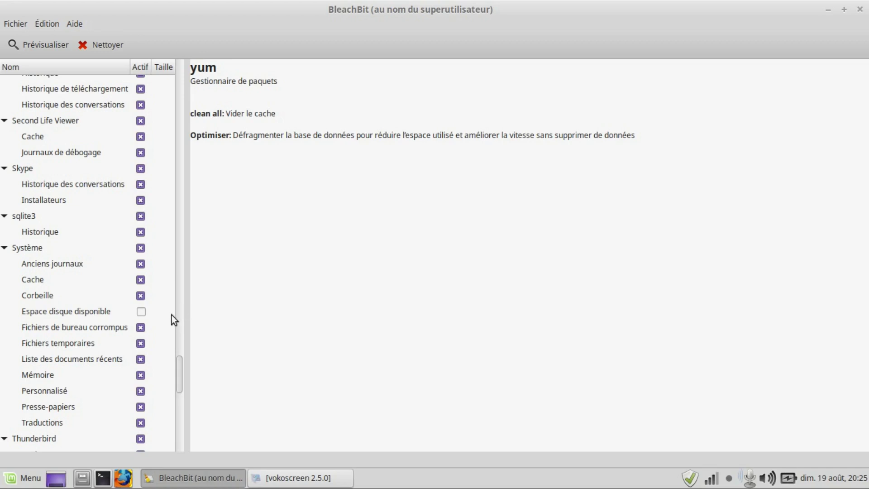
scroll(172, 295, "up", 5)
scroll(172, 308, "down", 15)
scroll(174, 322, "up", 20)
left_click_drag(180, 334, 188, 87)
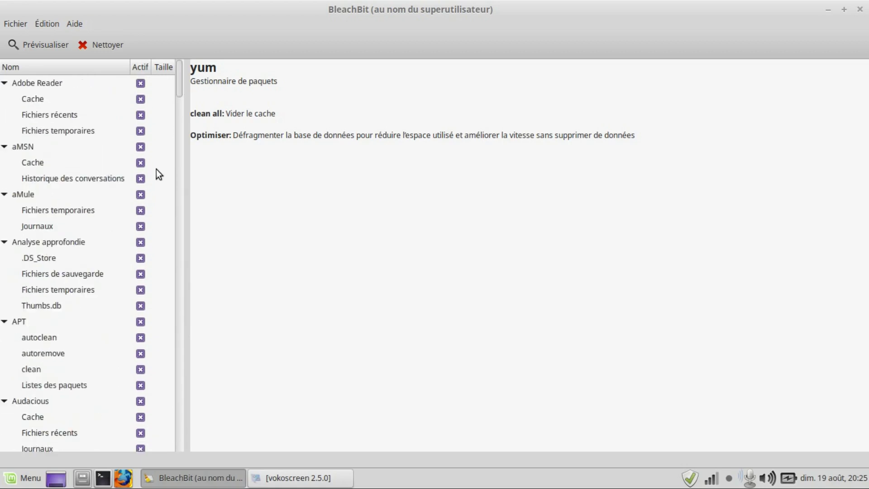
- Switch the Adobe Reader cleaner off and back on, also re-enabling its Cache, Fichiers récents and Fichiers temporaires options individually
left_click(141, 83)
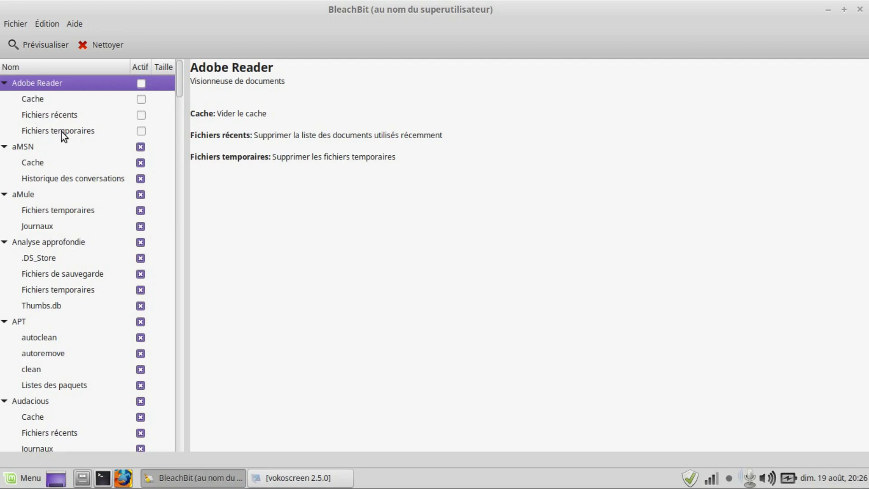
left_click(141, 83)
left_click(141, 83)
left_click(140, 99)
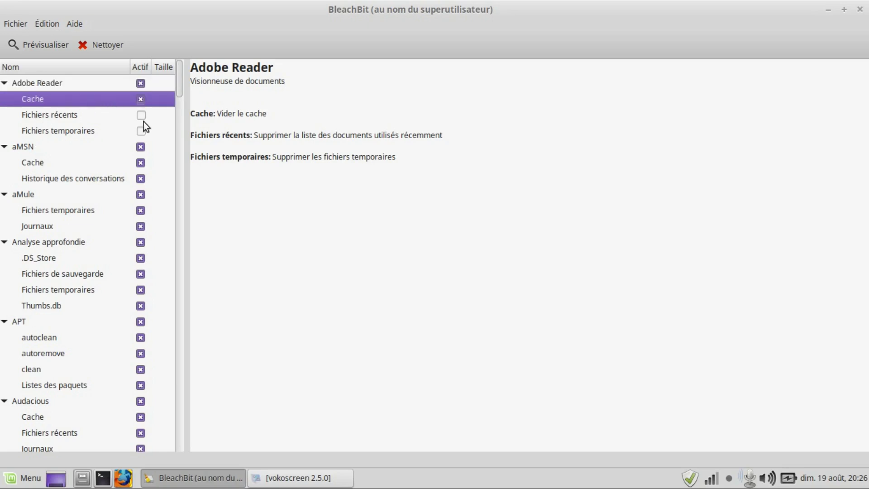
left_click(141, 116)
left_click(142, 130)
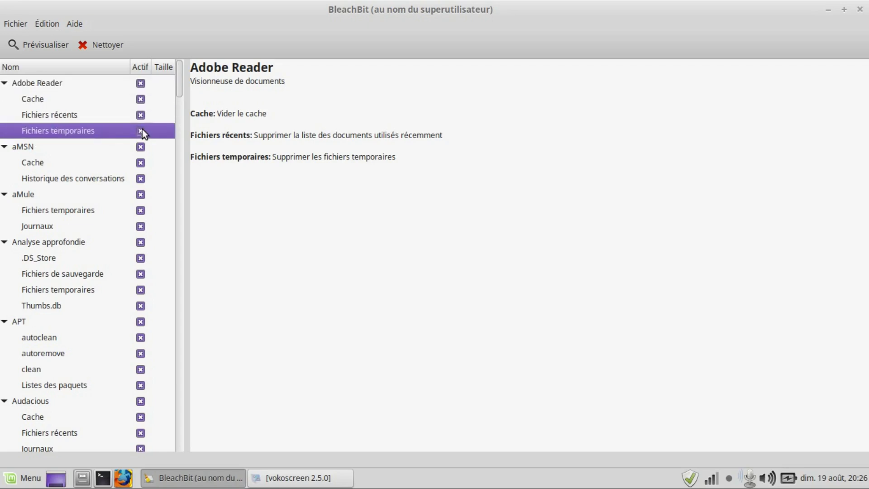
left_click(141, 83)
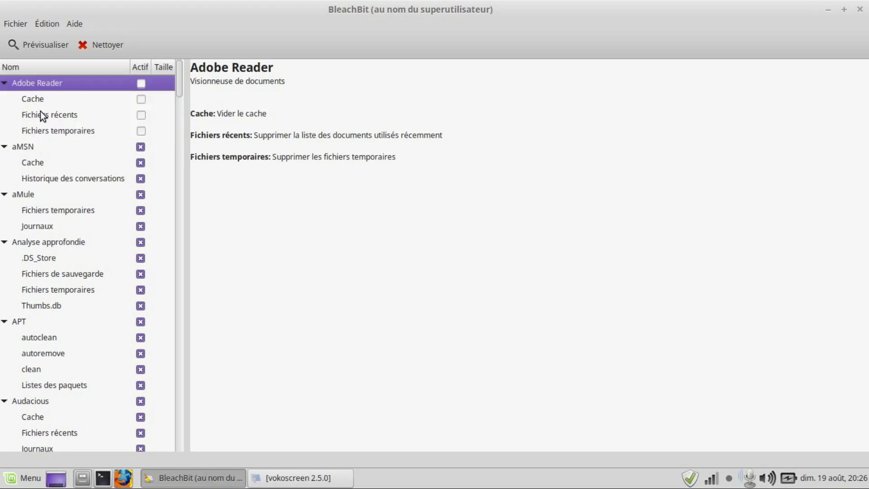
left_click(141, 83)
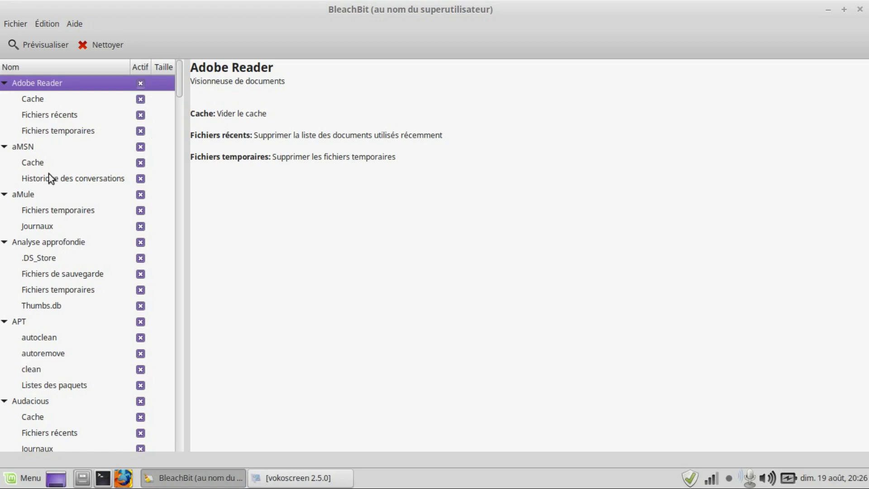
- Switch the aMSN and aMule cleaners off and back on to view their descriptions
left_click(140, 147)
left_click(140, 146)
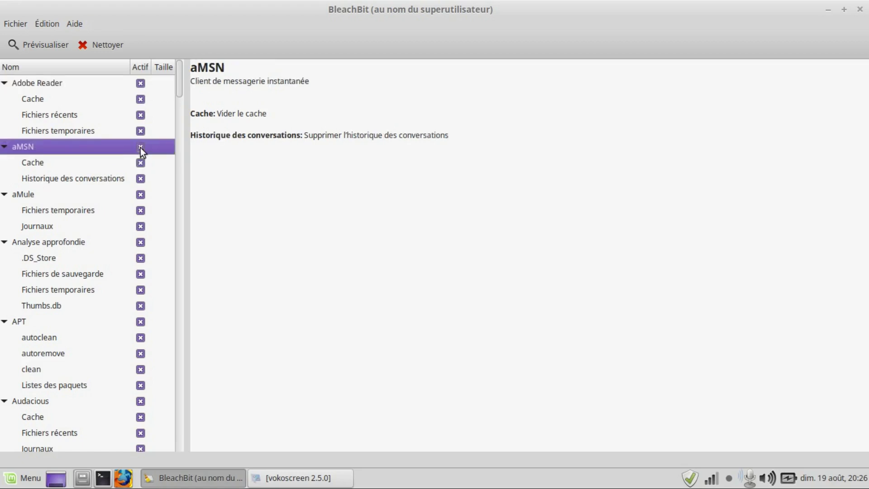
left_click(140, 194)
- Re-enable Analyse approfondie, declining .DS_Store and accepting its other options, and disable the whole cleaner again
left_click(141, 243)
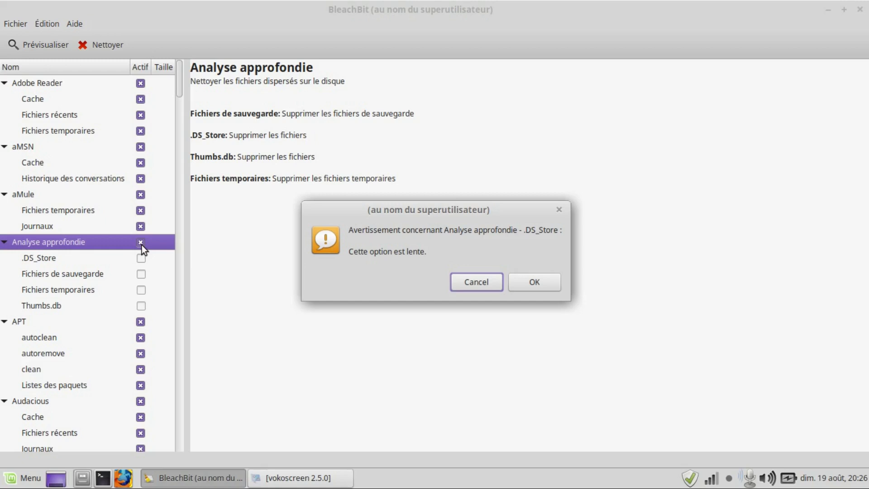
left_click(471, 281)
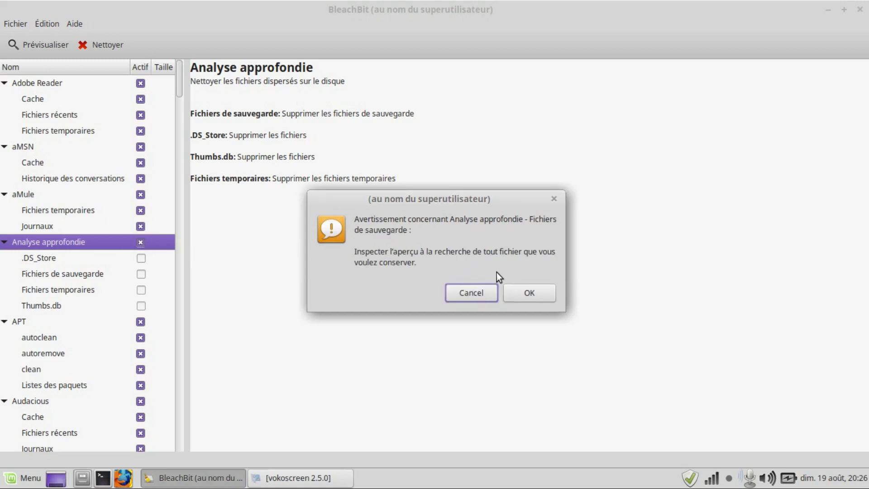
left_click(529, 293)
left_click(488, 287)
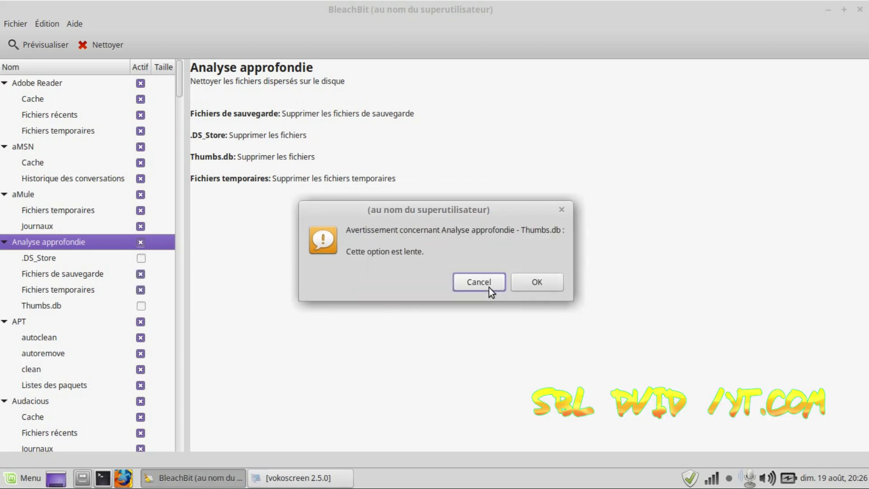
left_click(520, 282)
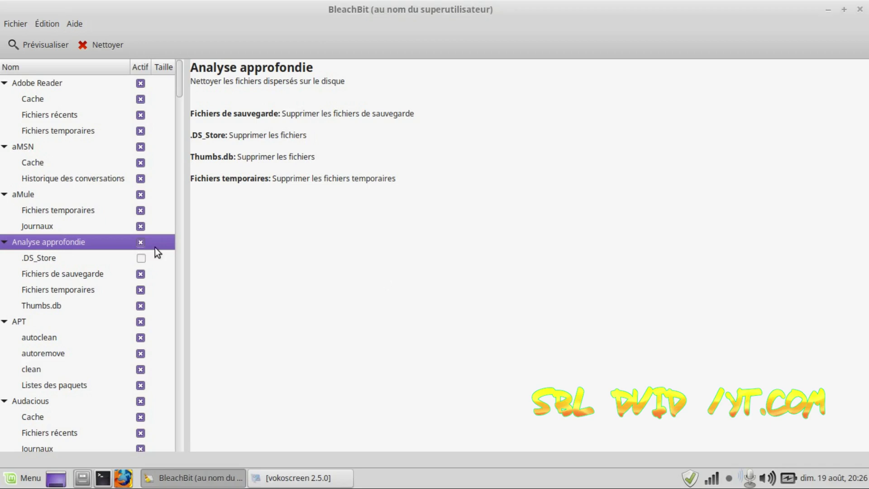
left_click(141, 242)
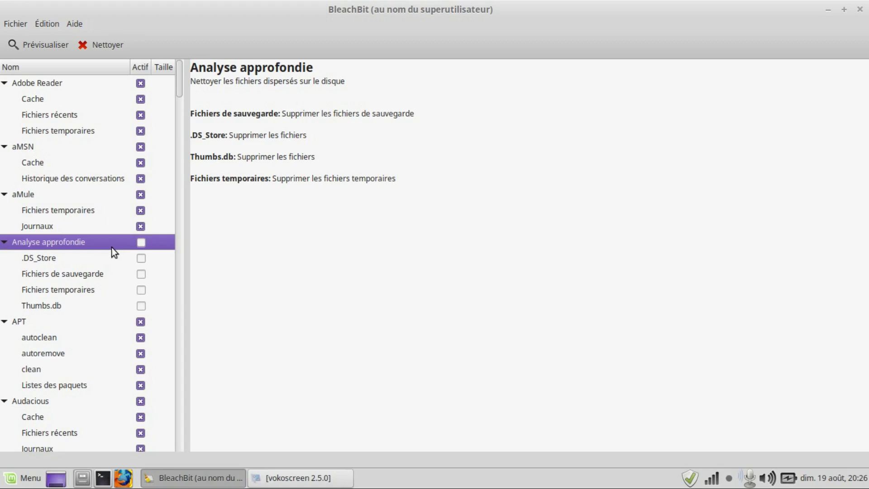
- Enable the Analyse approfondie cleaner, accepting .DS_Store, Fichiers de sauvegarde, Fichiers temporaires and Thumbs.db
left_click(141, 242)
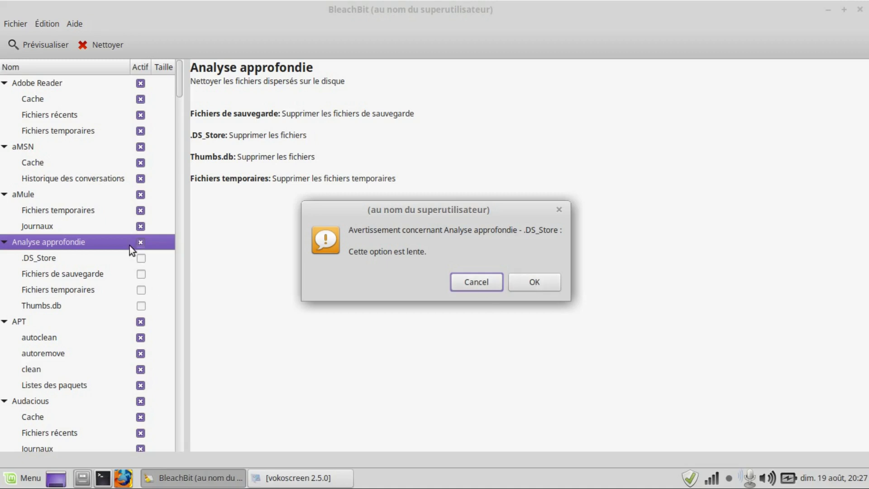
left_click(532, 284)
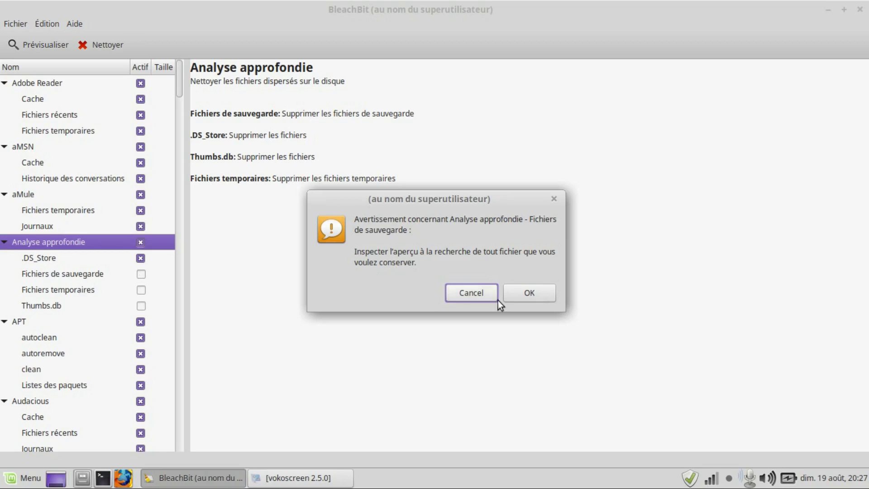
left_click(521, 294)
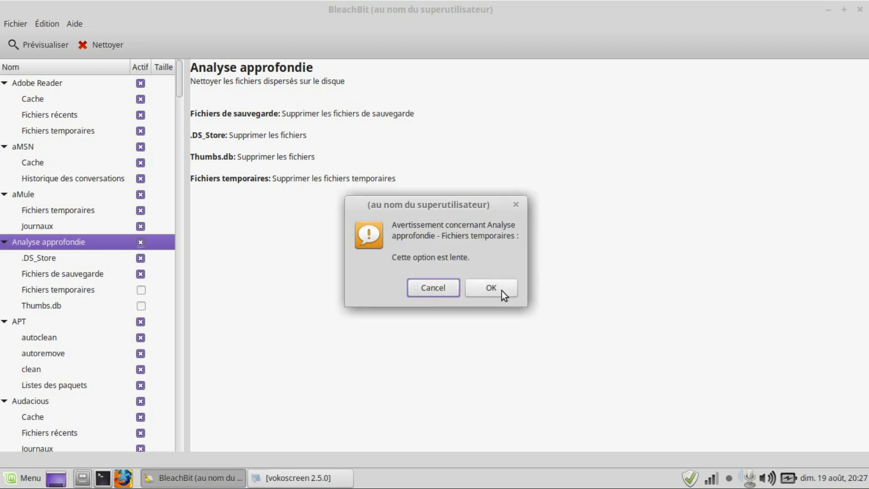
left_click(502, 291)
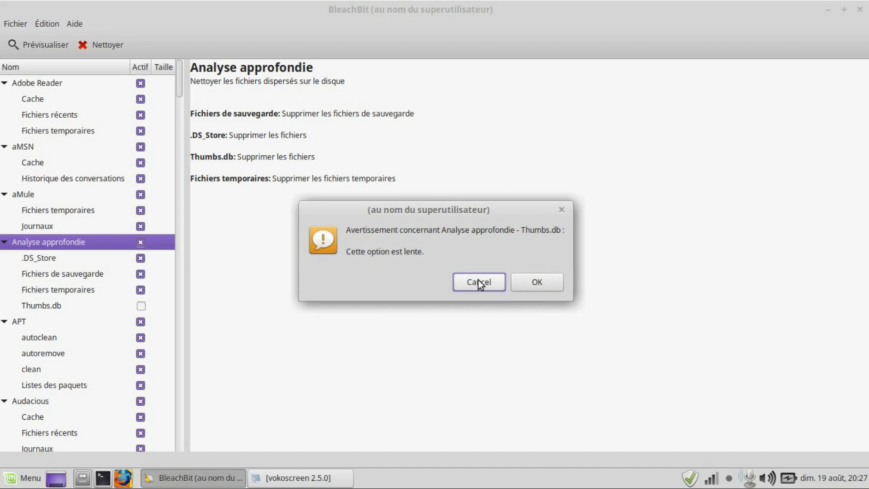
left_click(520, 283)
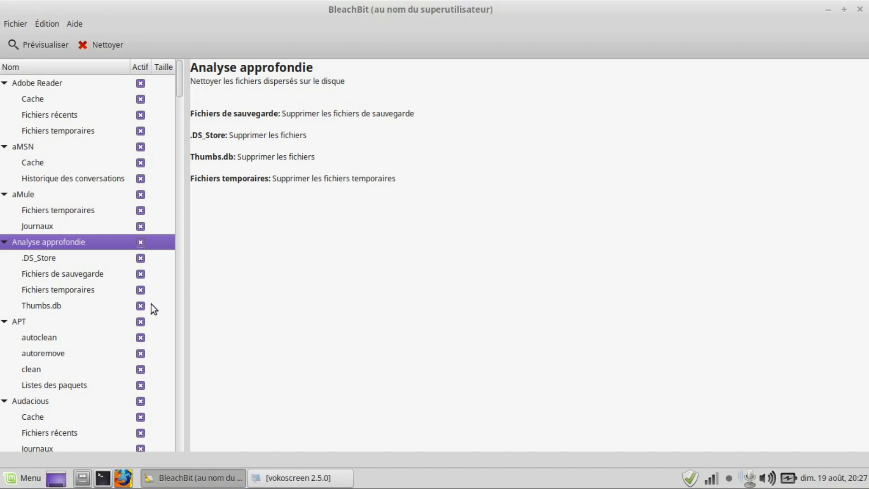
- Switch the APT and Audacious cleaners off and back on to view their descriptions
left_click(141, 321)
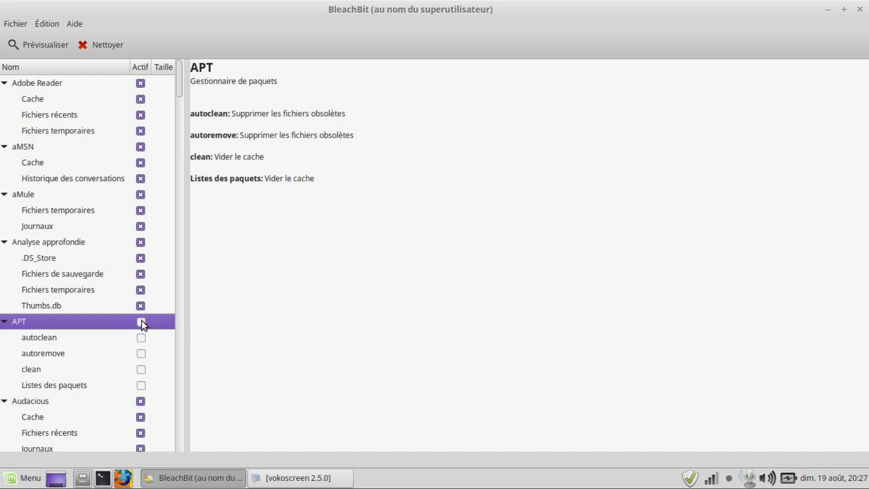
left_click(141, 322)
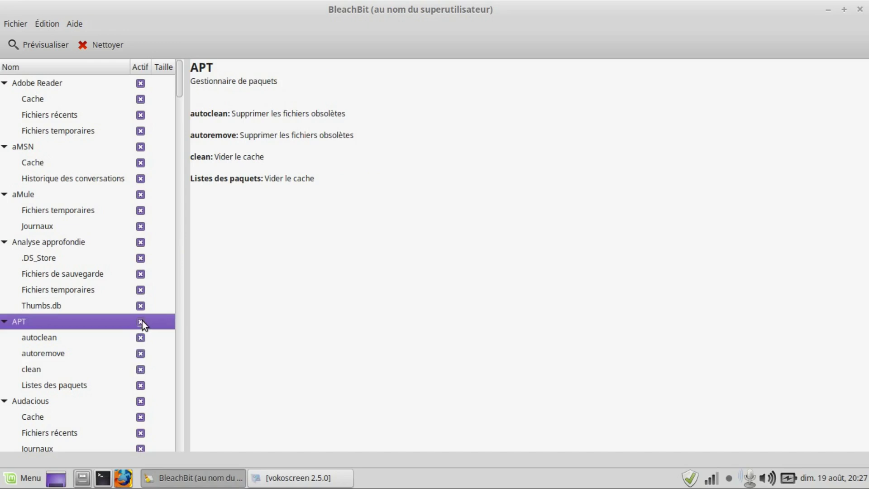
left_click(140, 401)
left_click(141, 402)
- Switch the Bash, Beagle and Chromium cleaners off and back on to view their descriptions, accepting Chromium's Mots de passe option
scroll(155, 358, "down", 3)
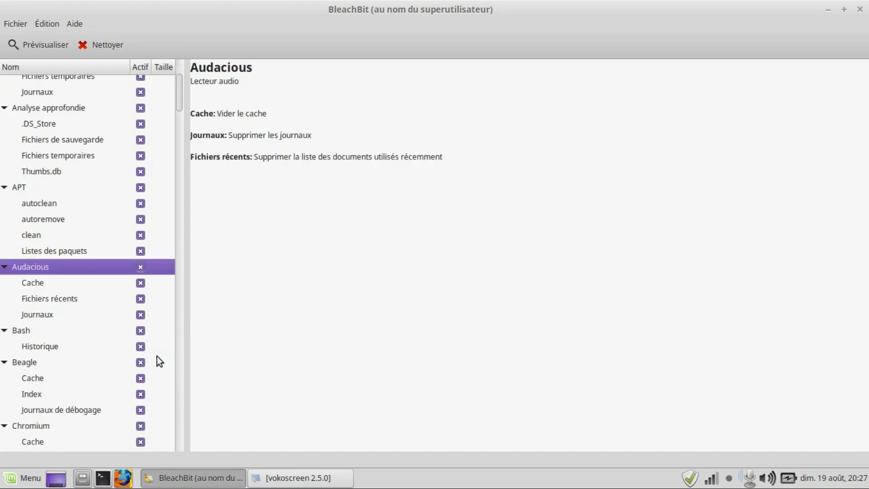
scroll(158, 355, "down", 1)
scroll(161, 353, "down", 1)
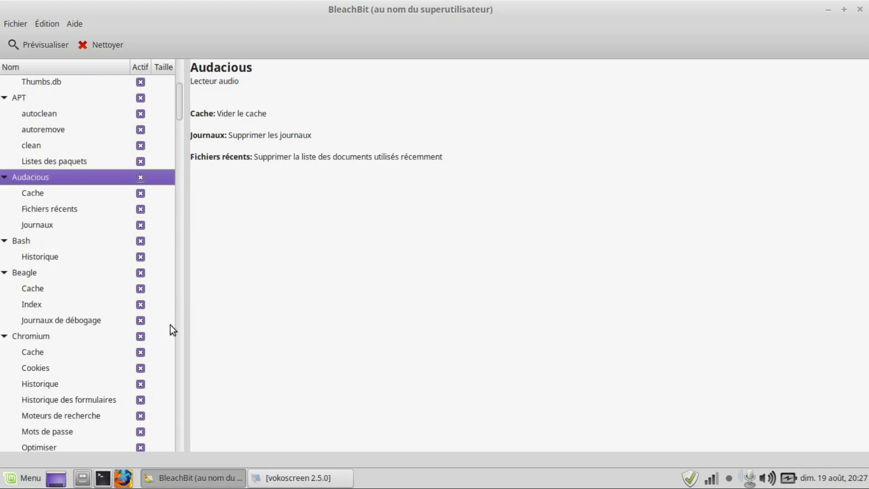
left_click(141, 241)
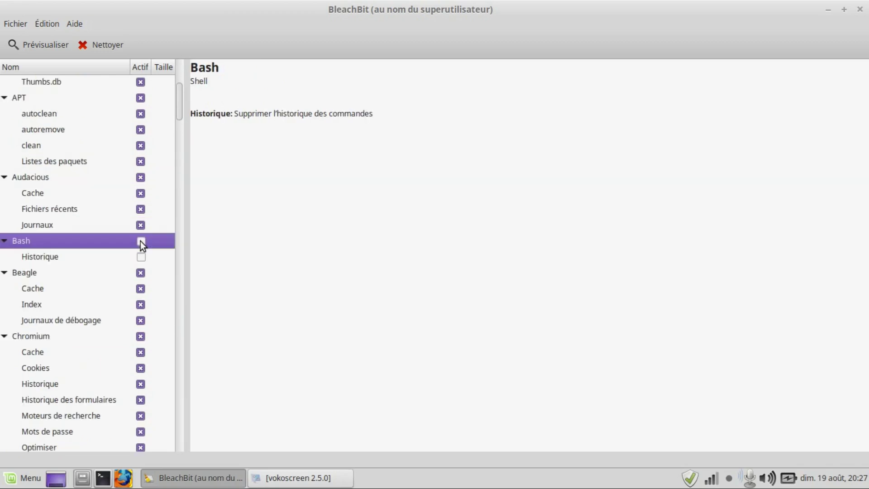
left_click(143, 275)
left_click(142, 336)
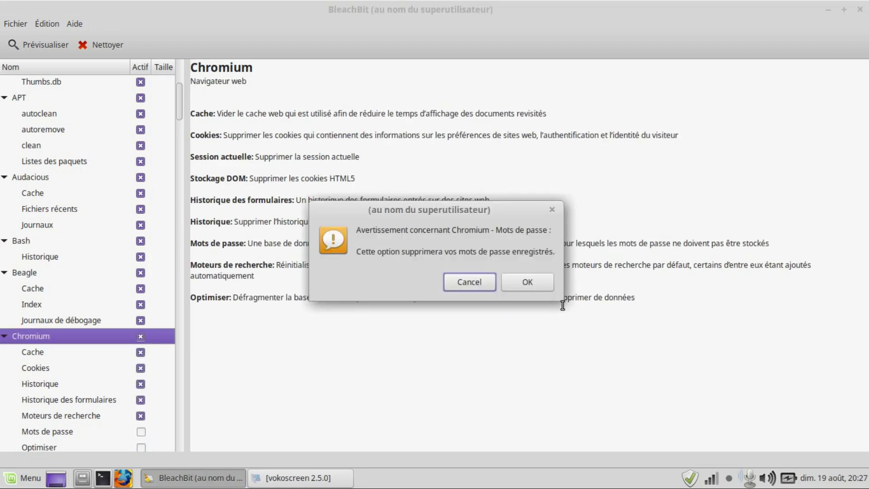
left_click(529, 282)
- Examine the remaining cleaners through to yum, including the Espace disque disponible option under Système
scroll(131, 309, "down", 2)
scroll(142, 309, "down", 15)
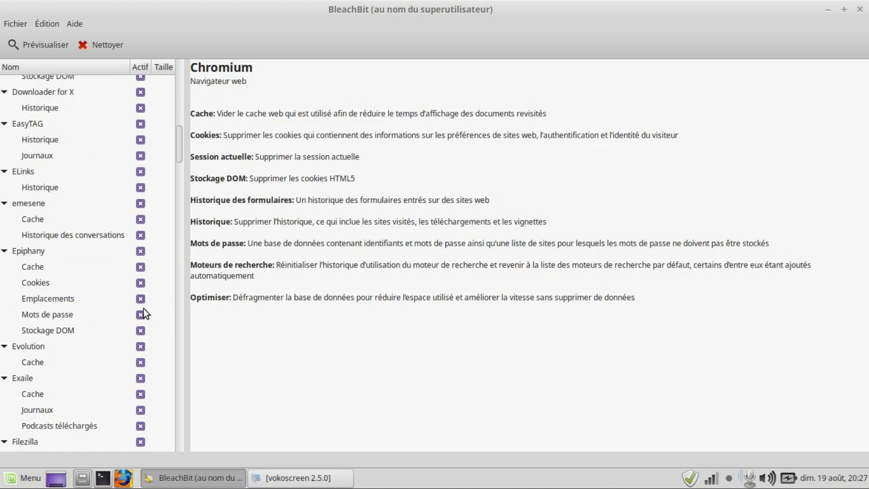
scroll(169, 284, "down", 18)
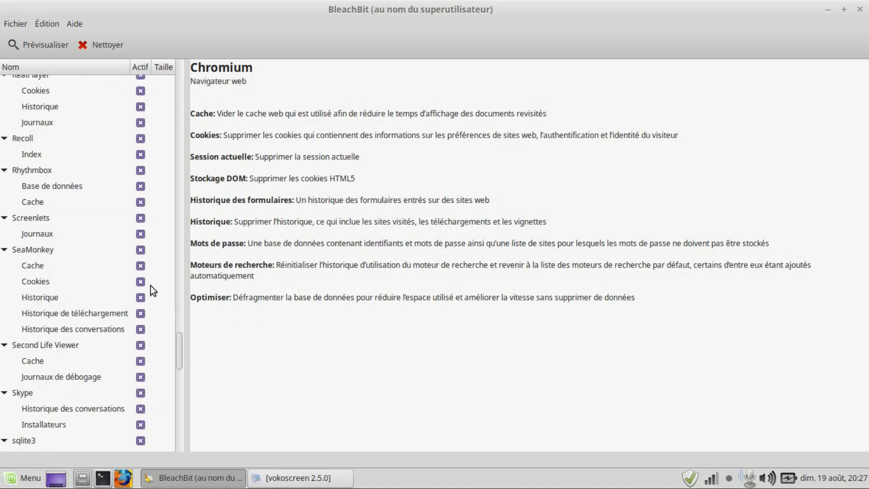
scroll(161, 377, "down", 5)
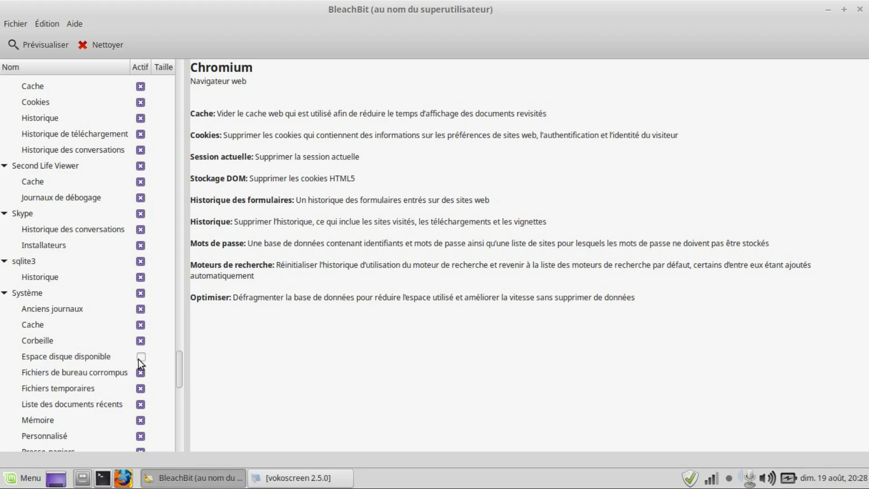
left_click_drag(180, 369, 184, 439)
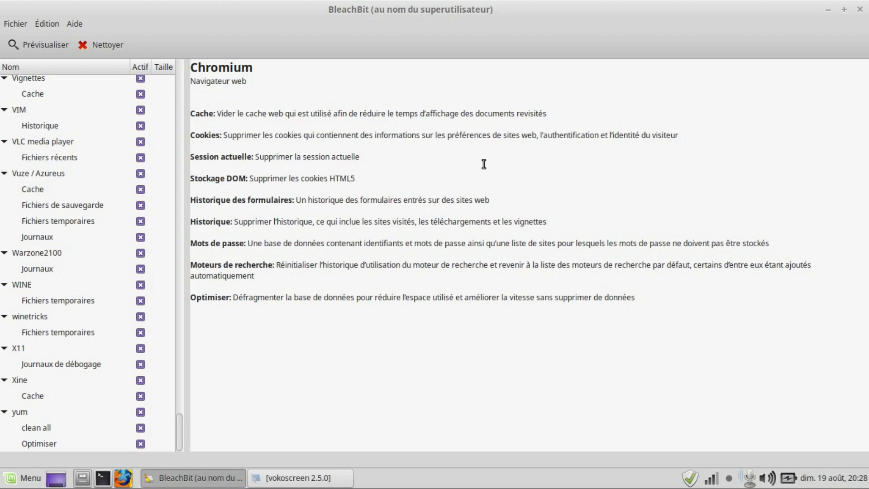
- Restore the BleachBit window from full screen, enlarge it, and place it beside the desktop icons
left_click(845, 10)
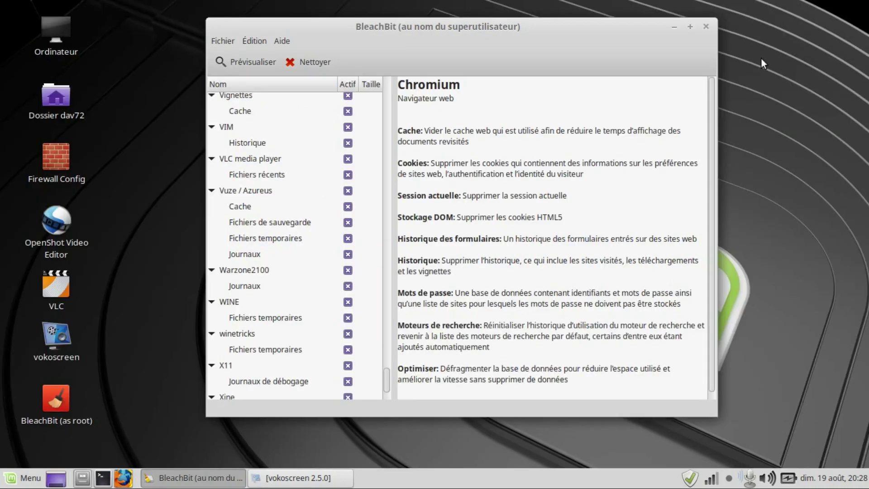
left_click_drag(607, 25, 545, 26)
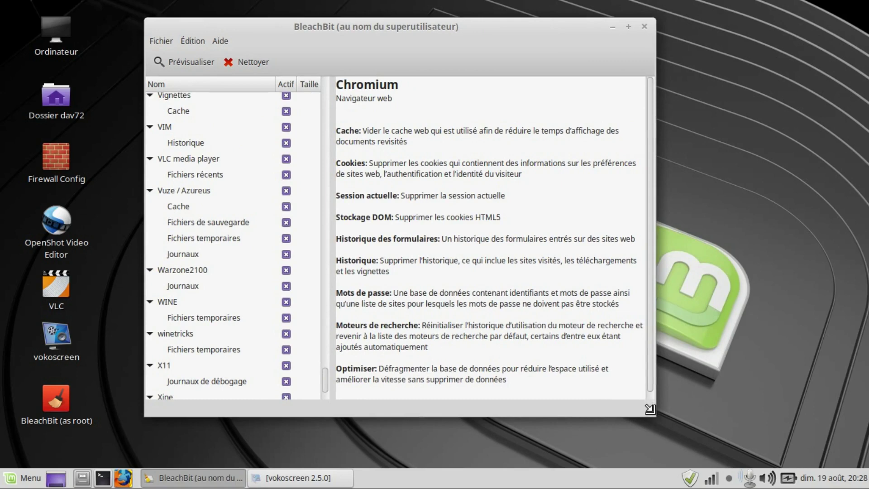
left_click_drag(650, 410, 754, 453)
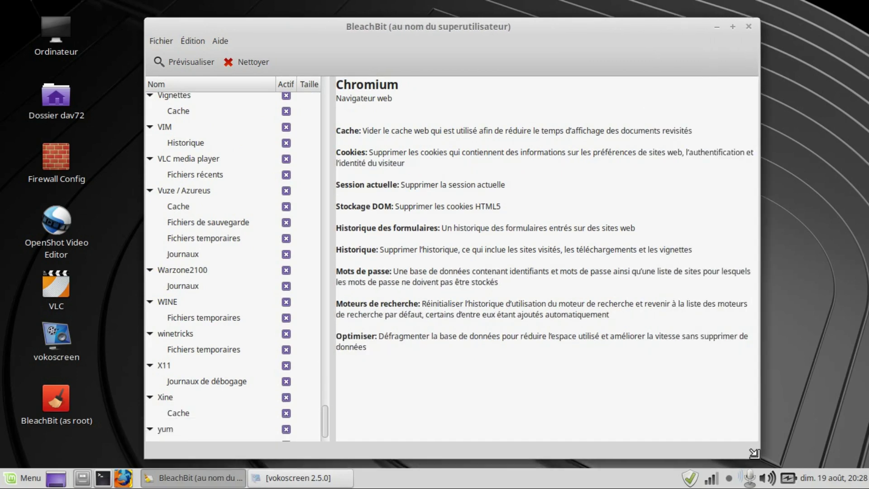
left_click_drag(564, 28, 586, 22)
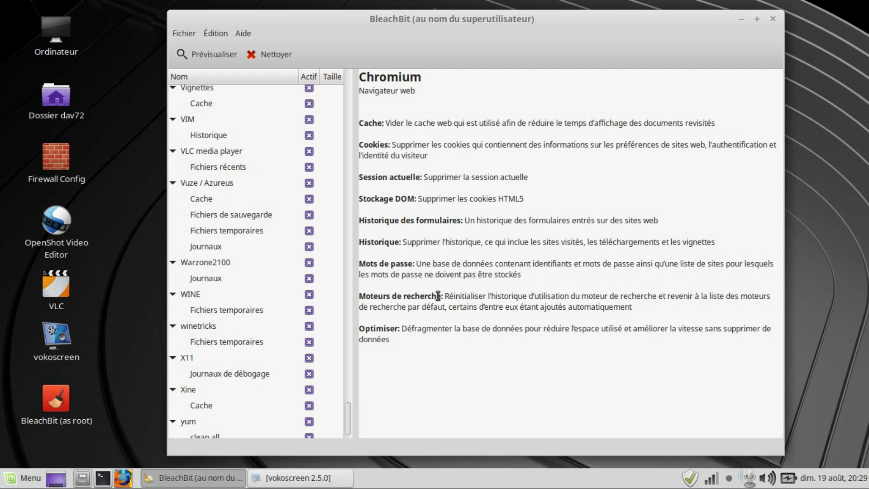
left_click_drag(518, 17, 461, 12)
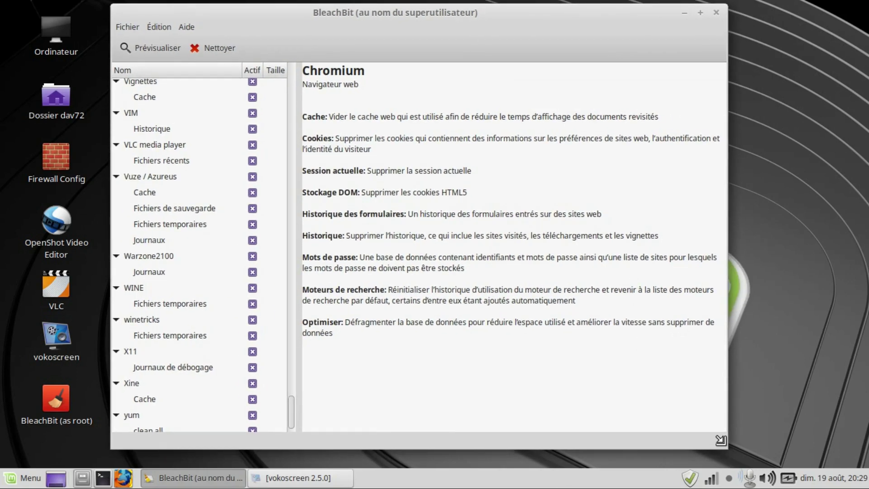
left_click_drag(727, 447, 773, 457)
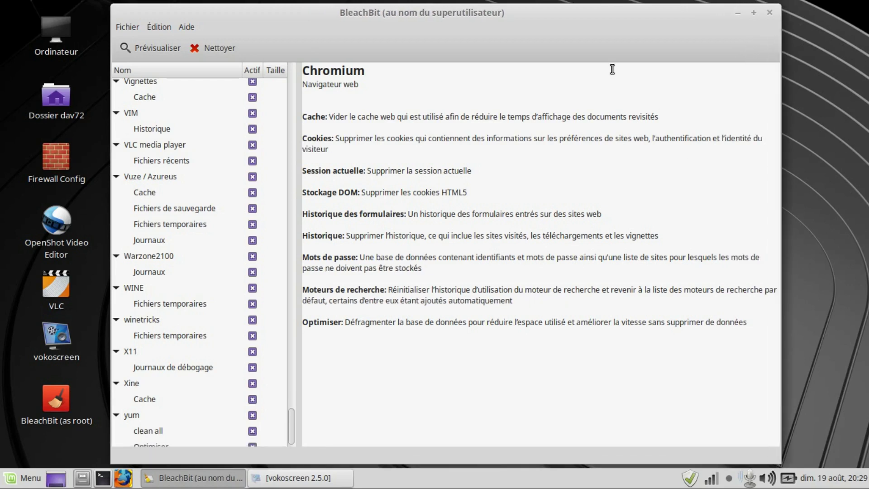
left_click_drag(533, 17, 557, 13)
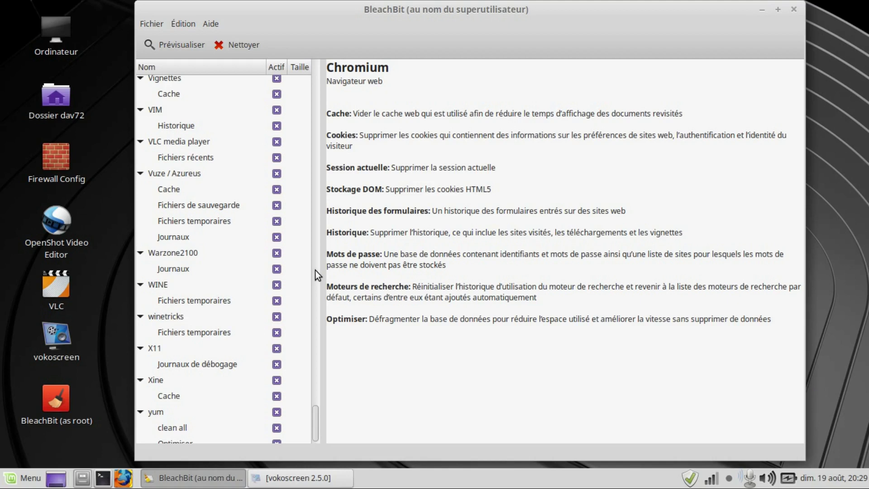
- Examine the general options in the BleachBit preferences and close the dialog
scroll(315, 270, "up", 15)
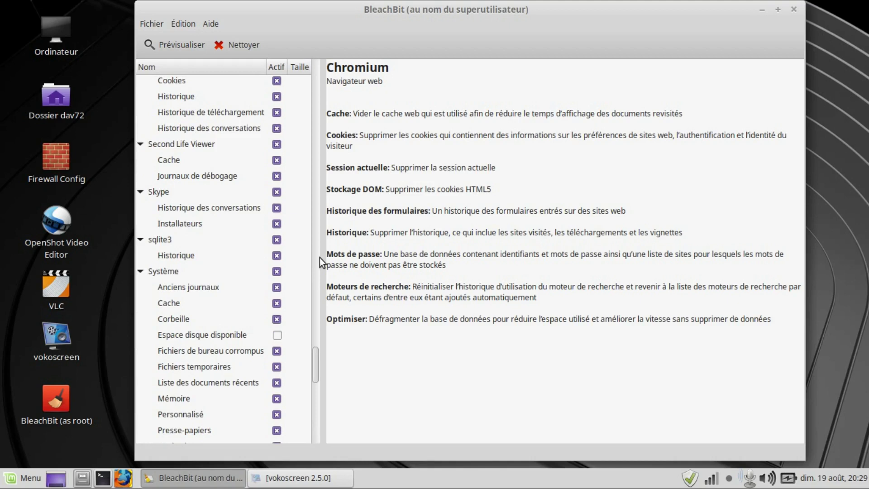
scroll(317, 281, "up", 15)
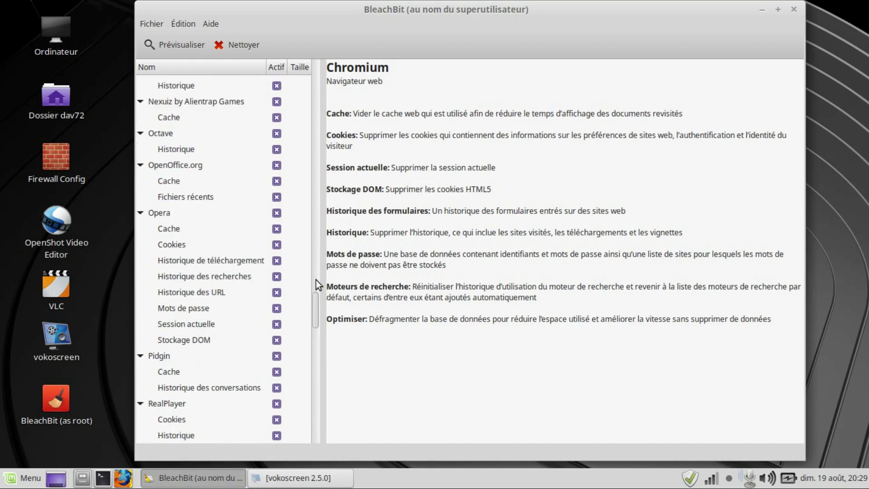
scroll(316, 275, "up", 15)
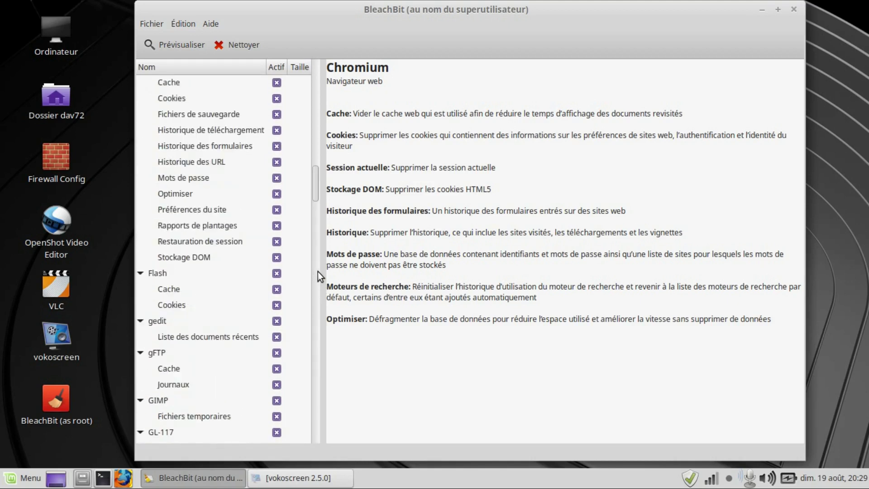
scroll(317, 271, "up", 5)
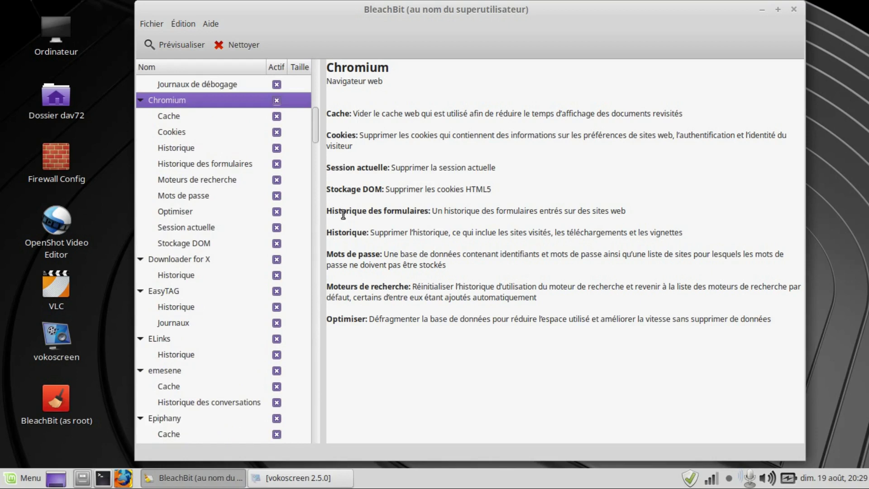
scroll(316, 226, "up", 5)
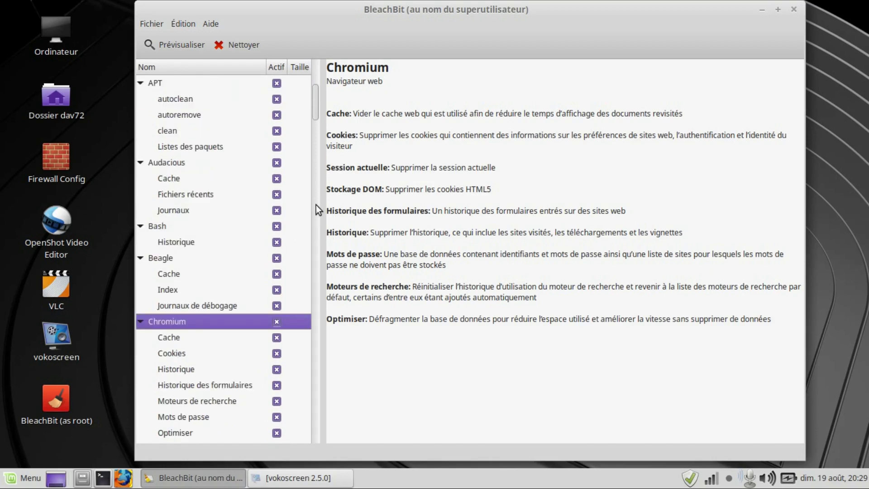
left_click(183, 24)
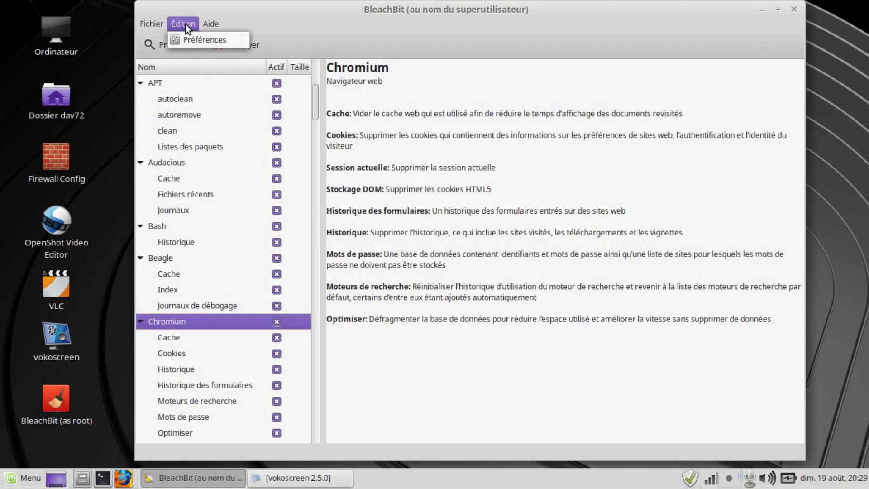
left_click(188, 39)
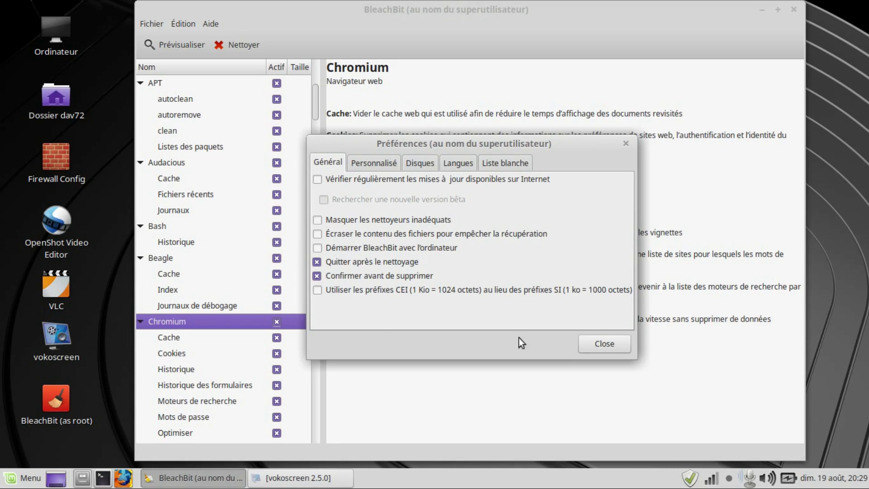
left_click(605, 344)
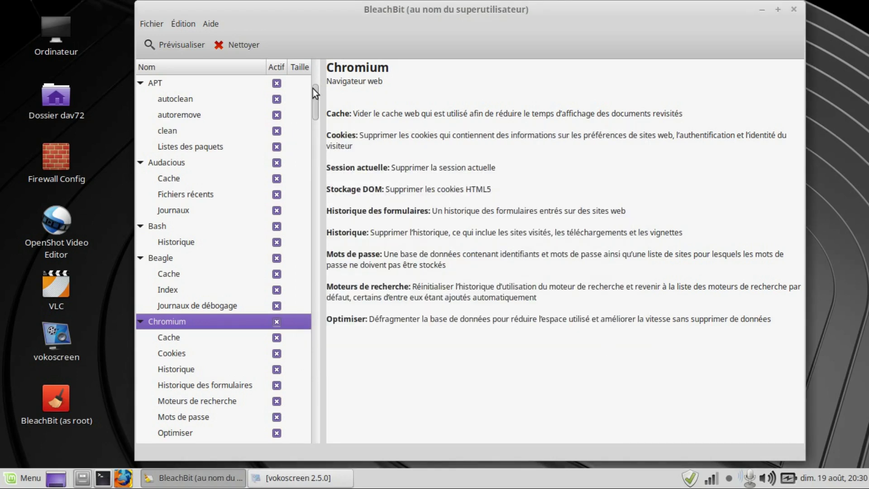